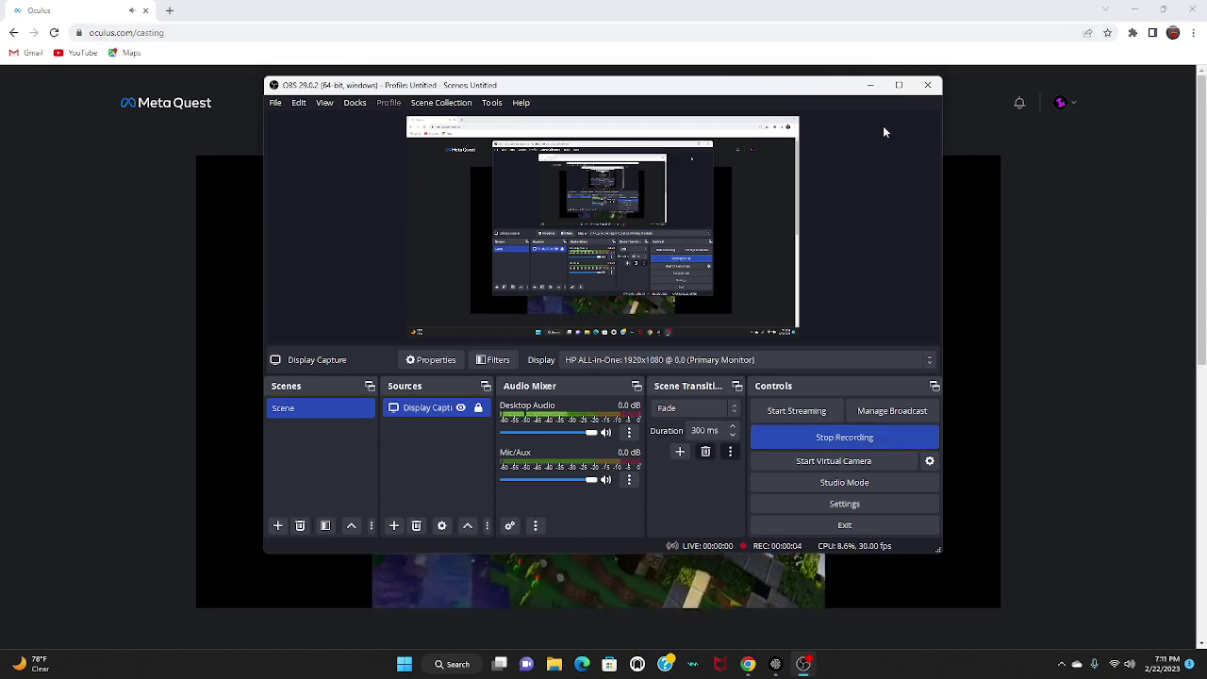
# Minimize the OBS Studio window while the recording keeps running
pyautogui.click(870, 86)
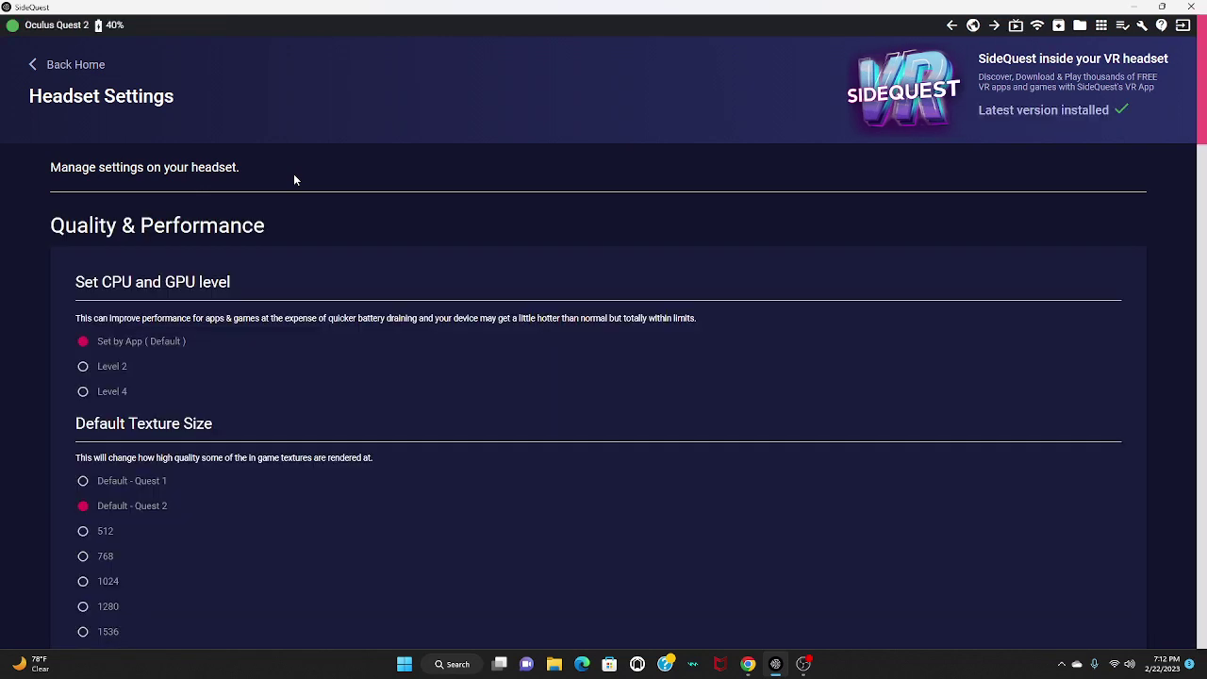
# From SideQuest home, go to Headset Settings and choose CPU/GPU Level 2 and 3072 texture size
pyautogui.click(94, 66)
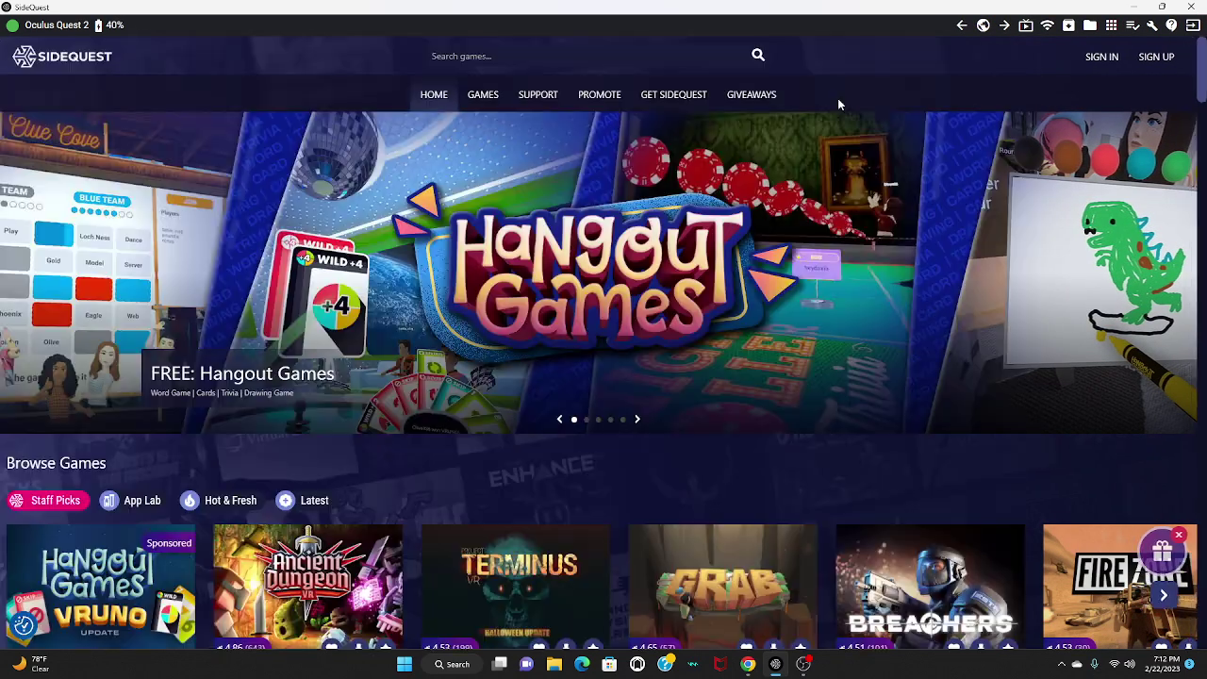
pyautogui.click(1151, 26)
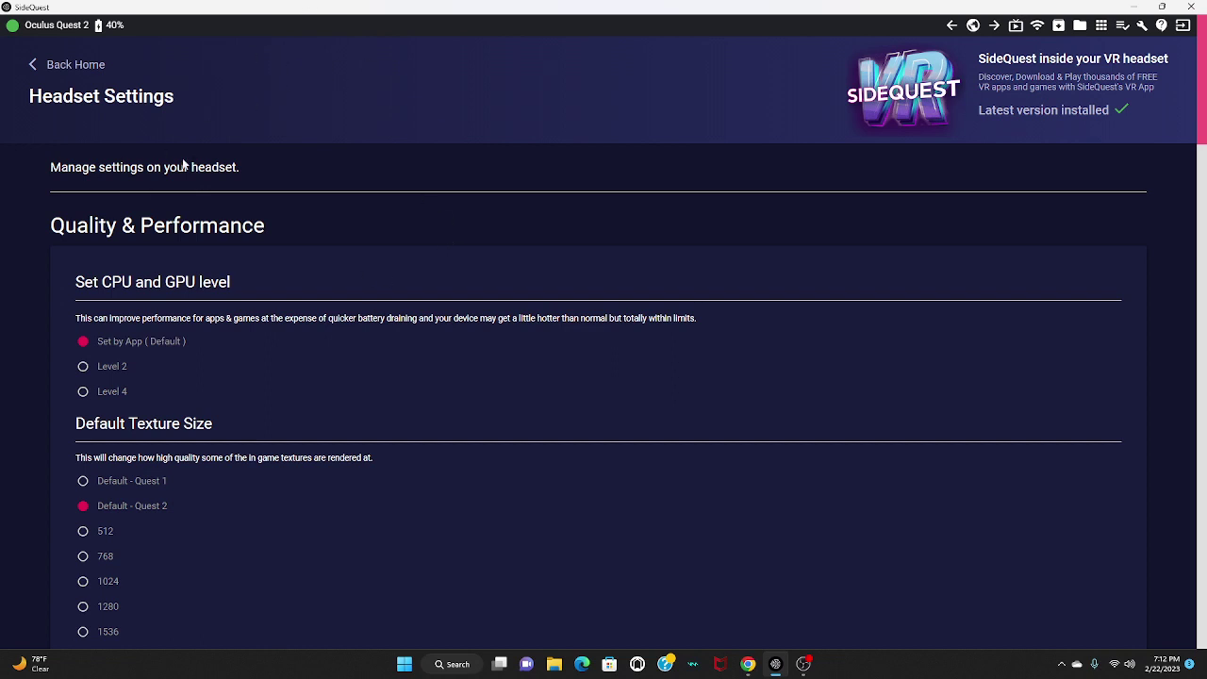
pyautogui.click(100, 369)
pyautogui.scroll(-2, 113, 414)
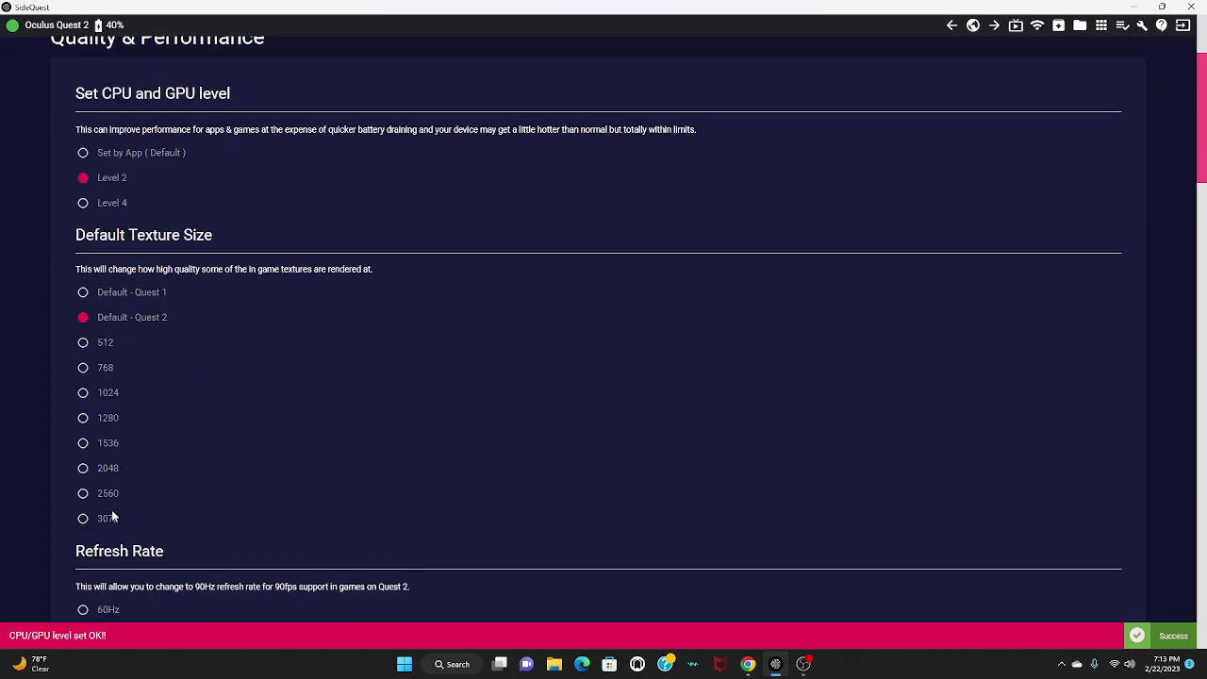
pyautogui.click(111, 516)
pyautogui.scroll(-2, 229, 341)
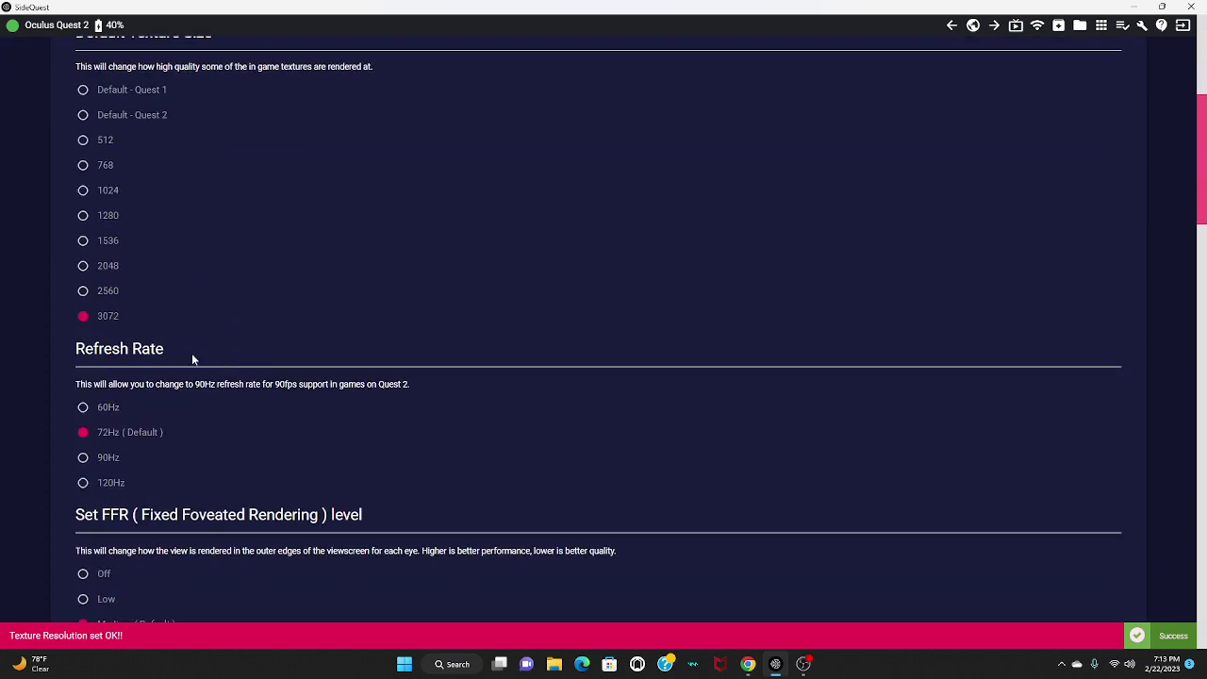
pyautogui.scroll(-1, 192, 356)
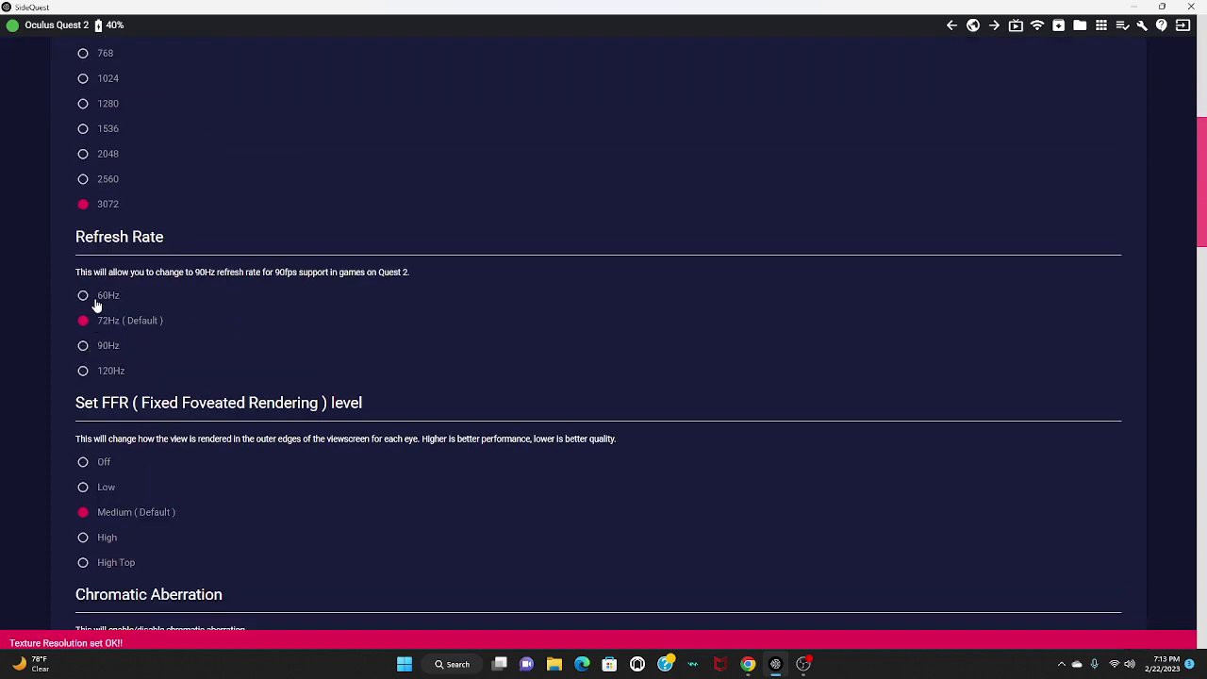
# Set the refresh rate to 60Hz and foveated rendering to High Top
pyautogui.click(97, 302)
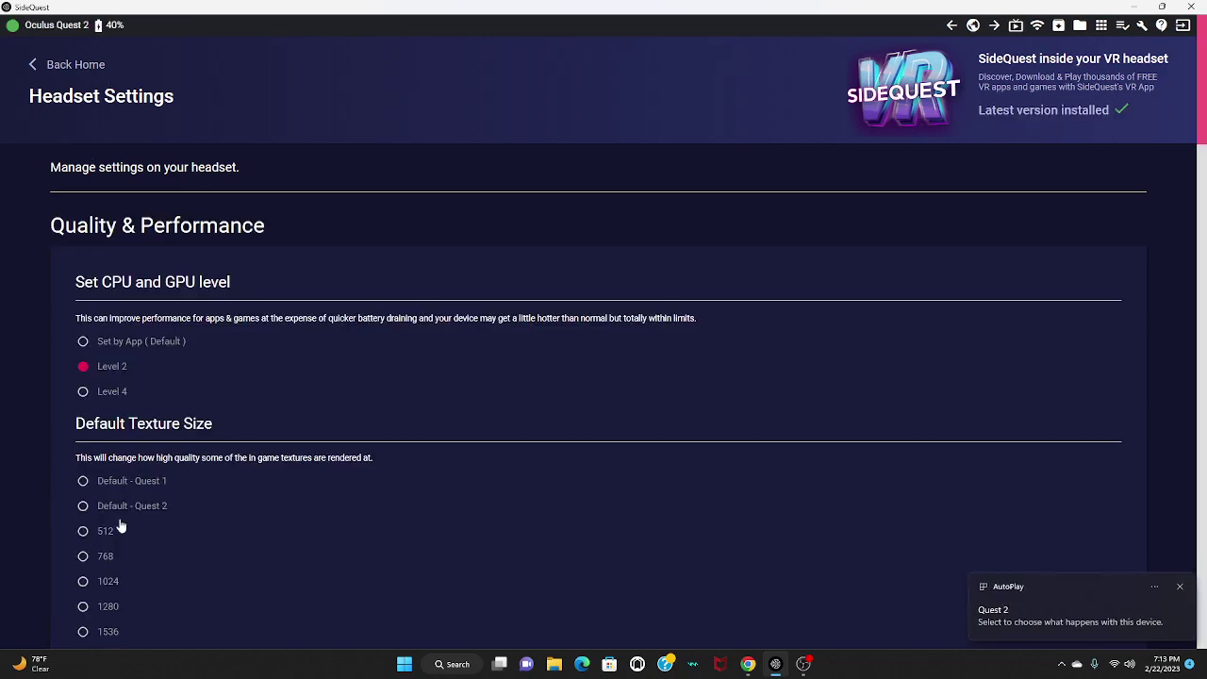
pyautogui.scroll(-4, 92, 490)
pyautogui.scroll(-2, 108, 377)
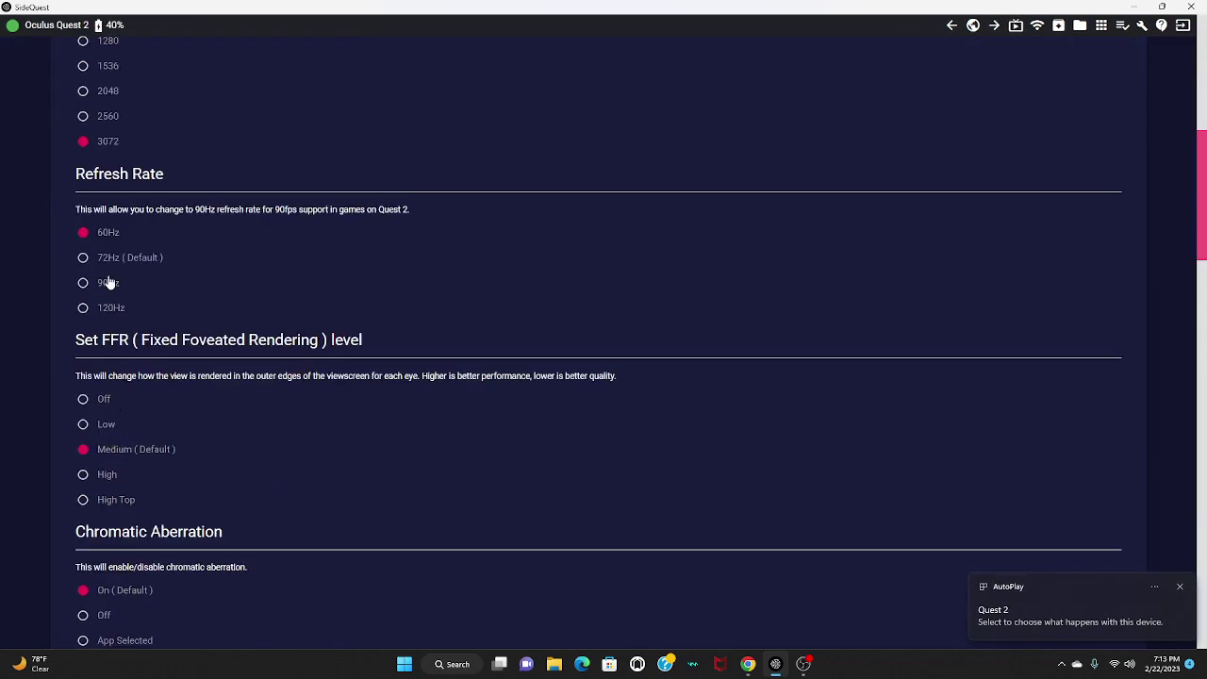
pyautogui.click(107, 282)
pyautogui.click(95, 233)
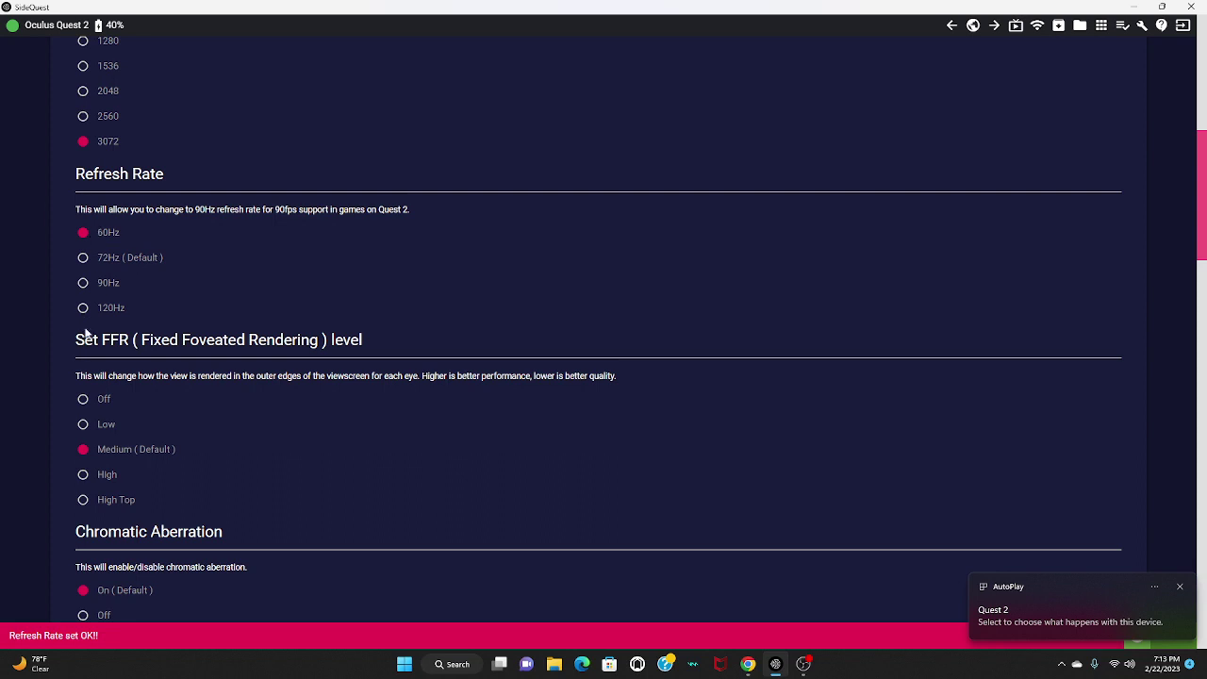
pyautogui.click(108, 475)
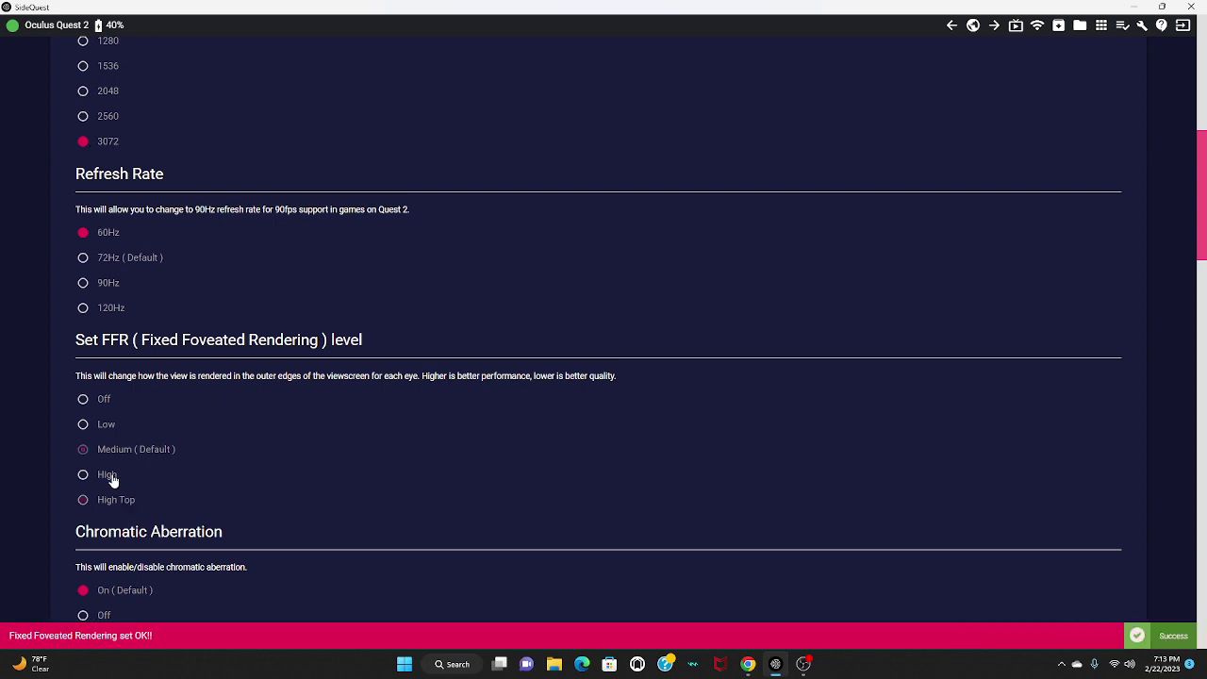
pyautogui.click(113, 499)
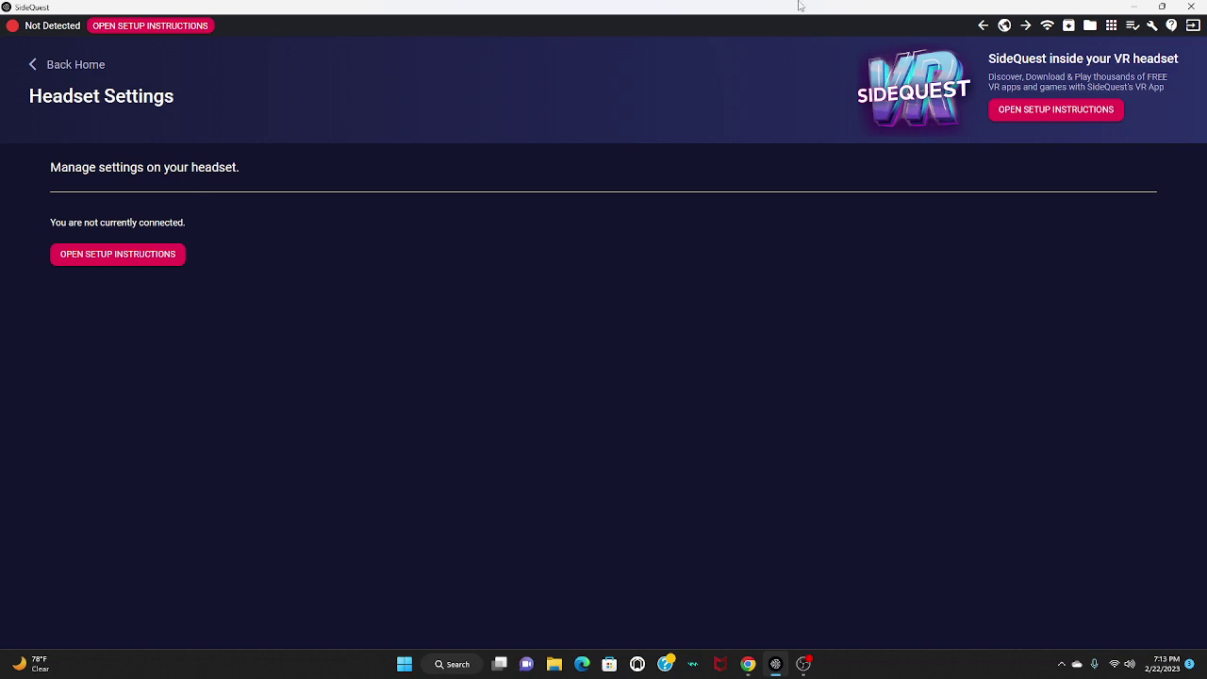
# Minimize SideQuest to reveal the browser's Meta Quest casting page
pyautogui.click(1132, 6)
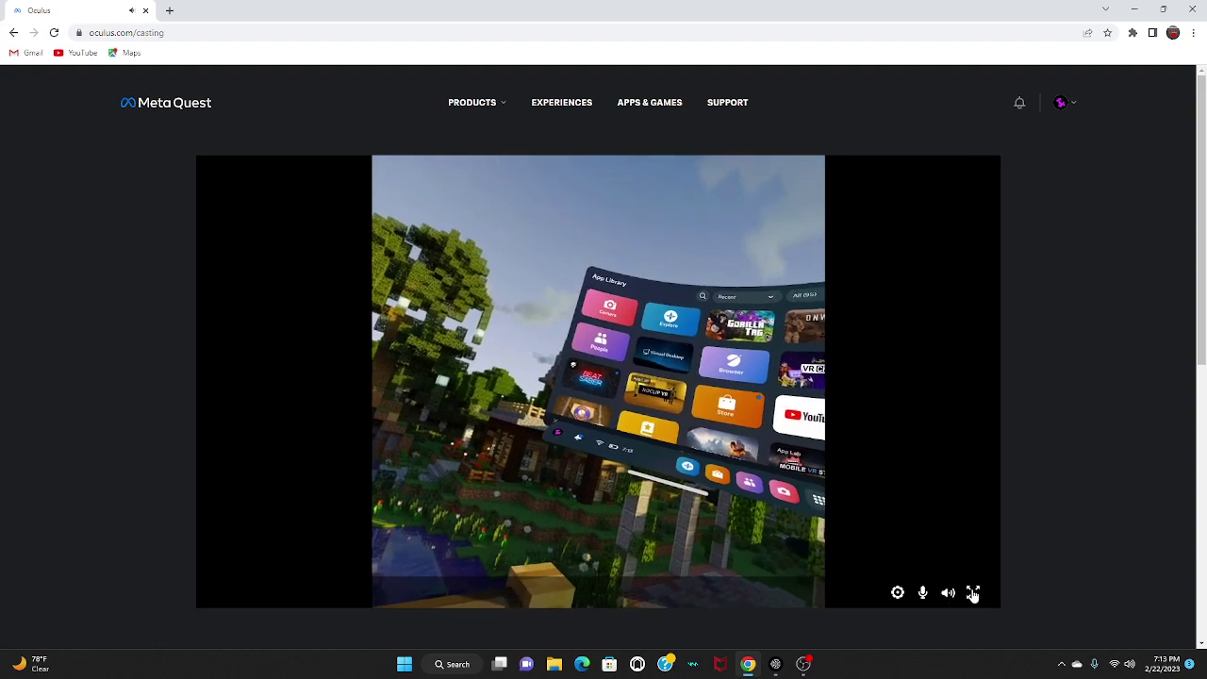
# Switch the casting player to full screen, showing the headset's App Library over Minecraft
pyautogui.click(972, 592)
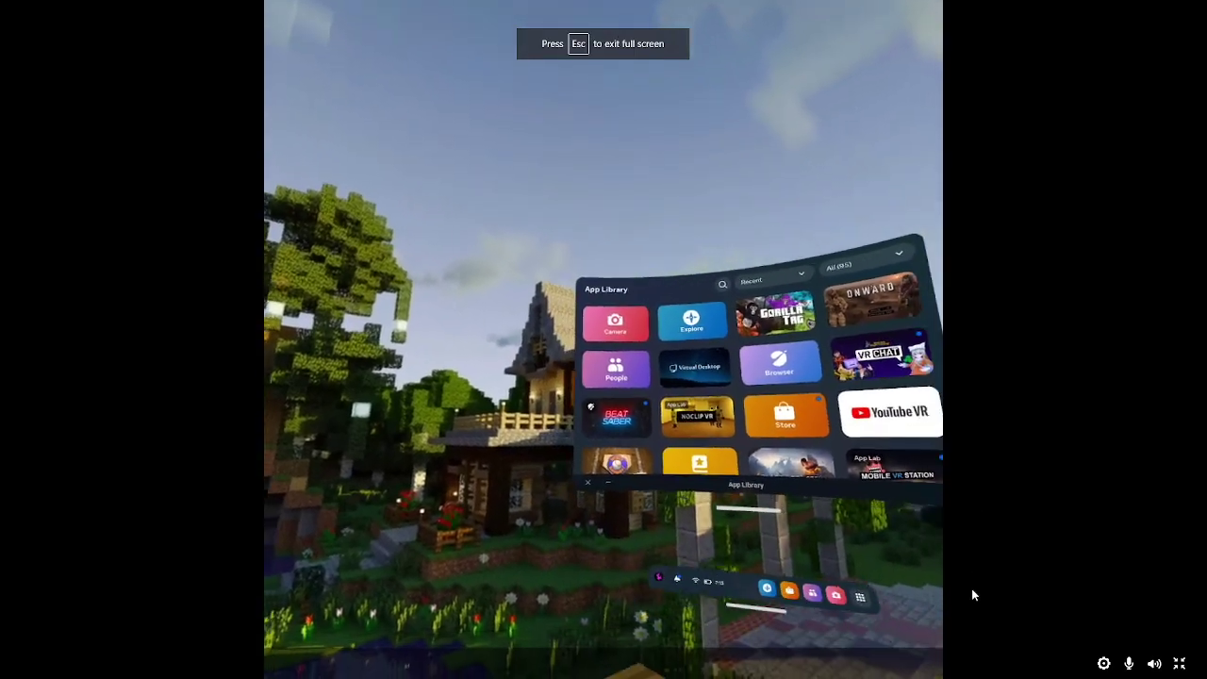